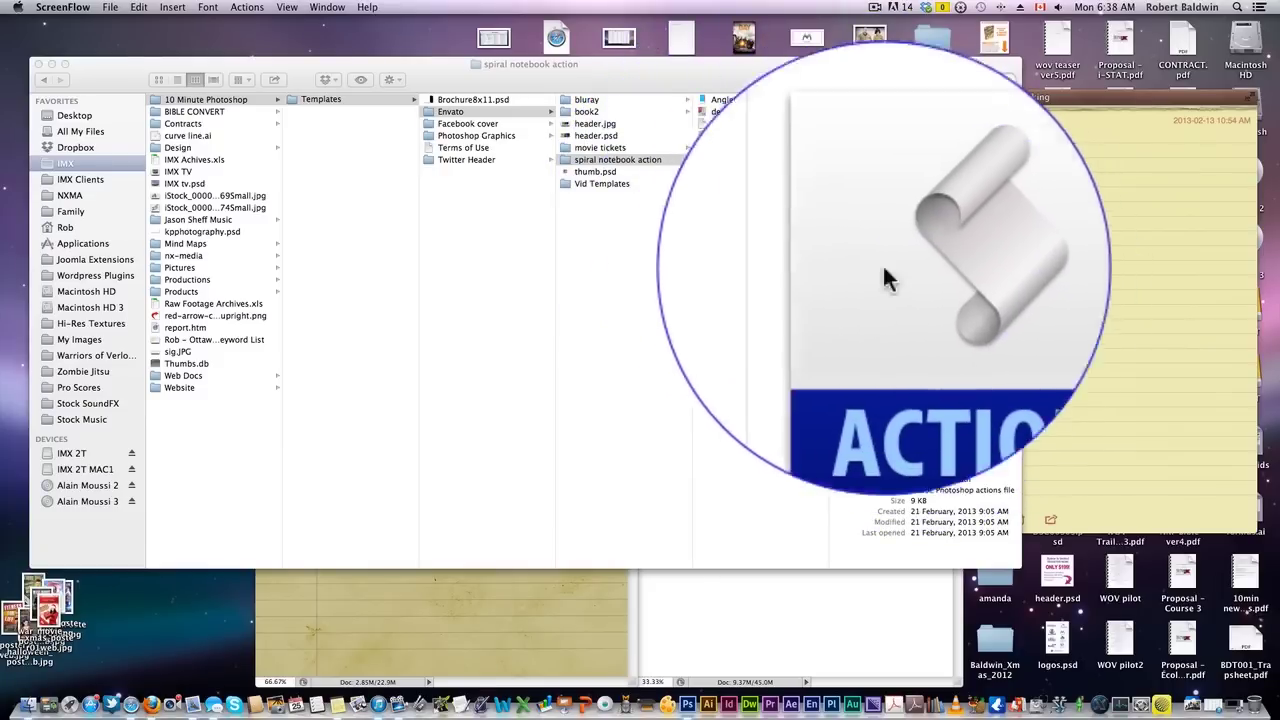
pyautogui.click(687, 703)
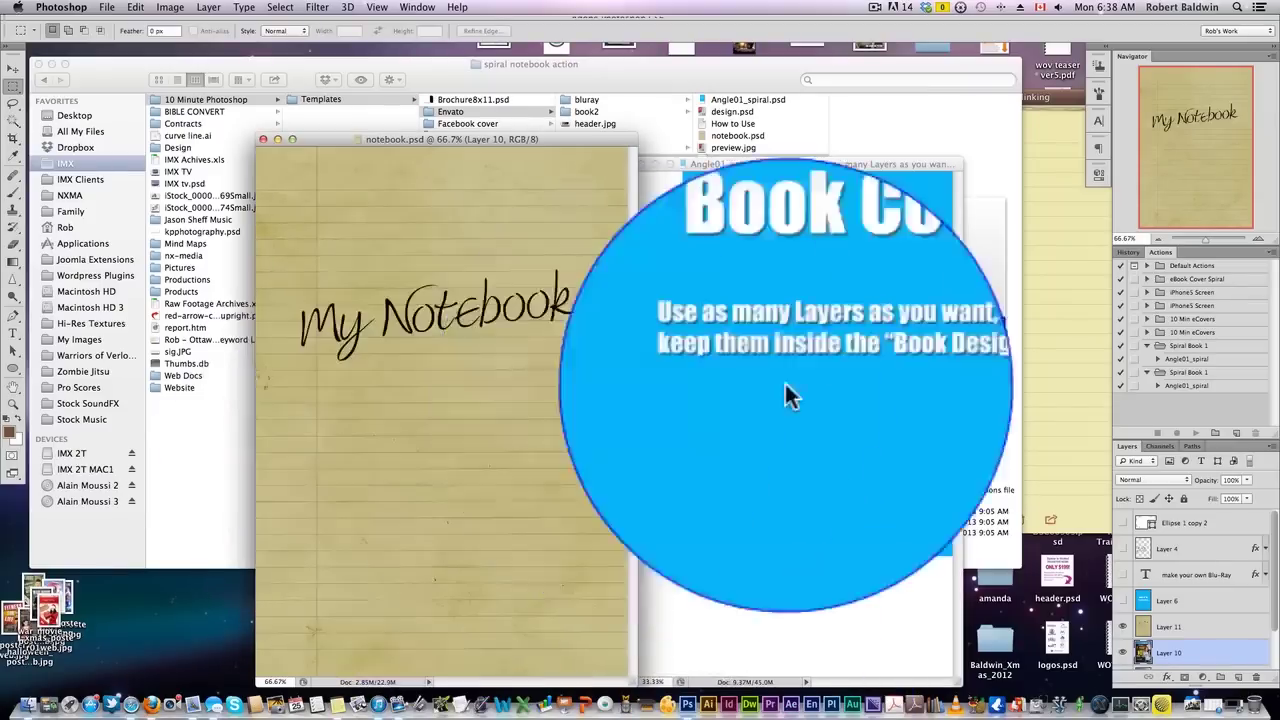
# - Bring up the Actions panel through the Window menu
pyautogui.click(1052, 254)
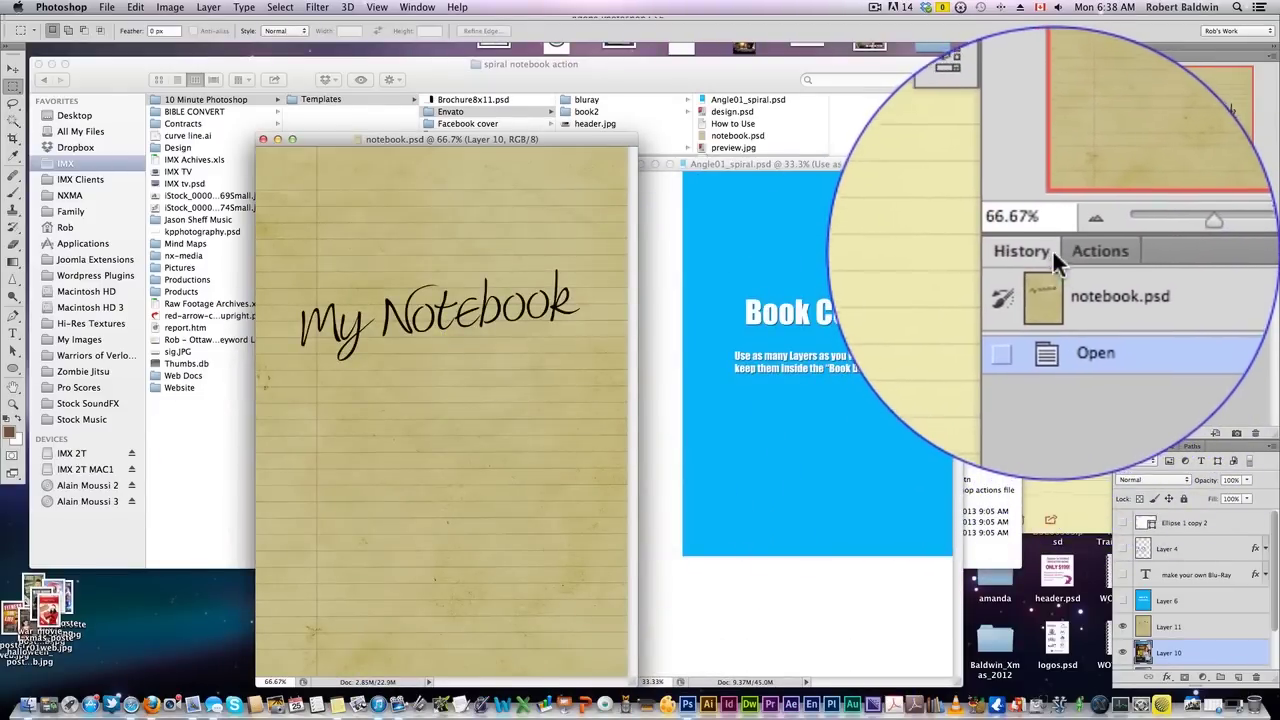
pyautogui.click(1052, 251)
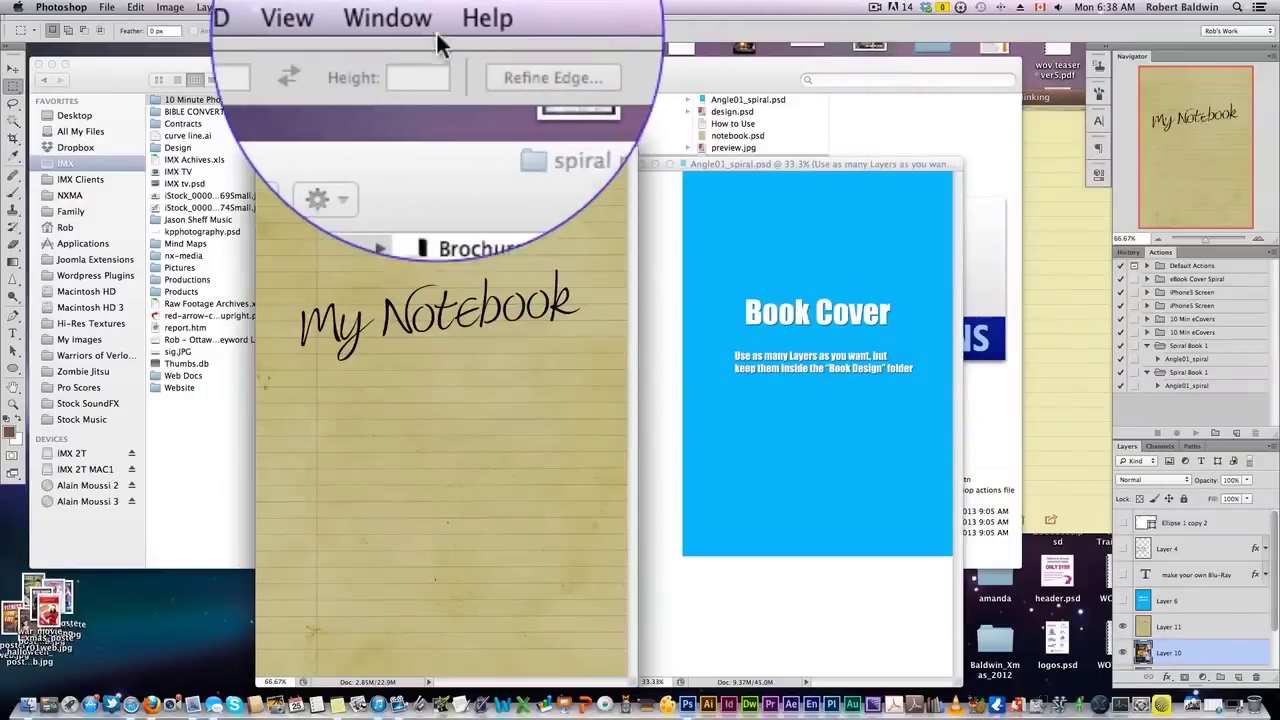
pyautogui.click(417, 7)
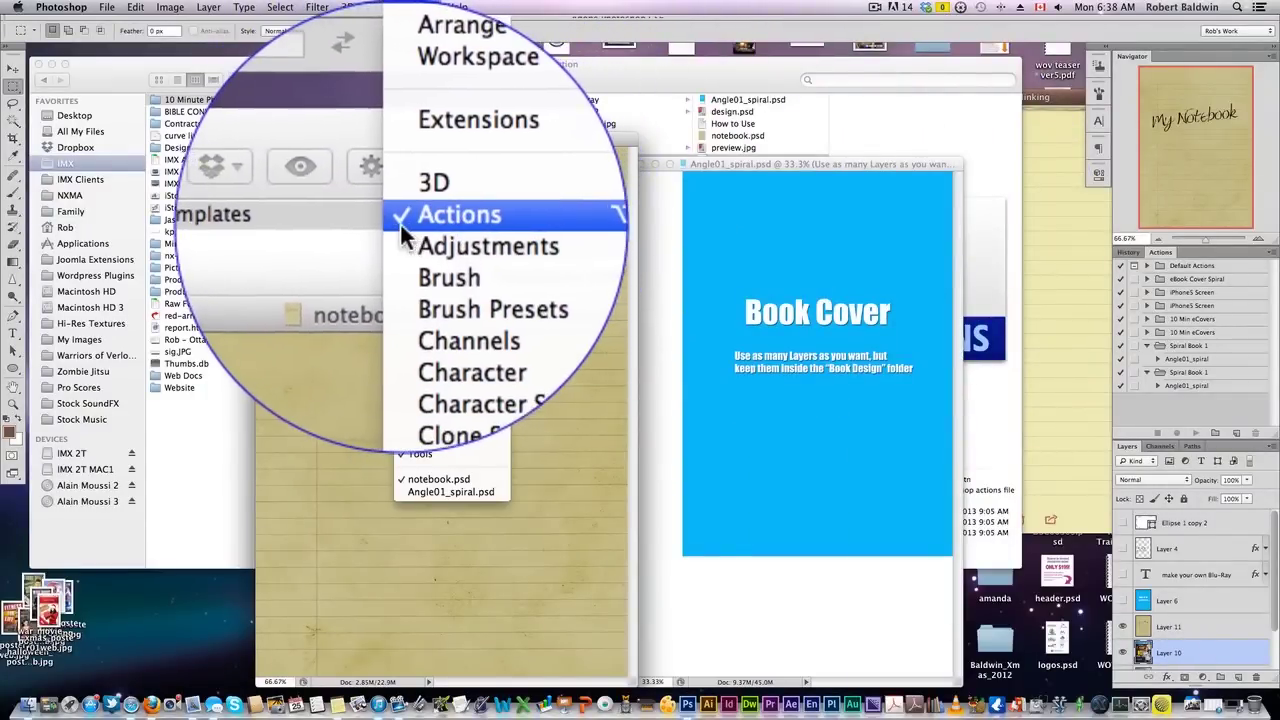
pyautogui.click(411, 225)
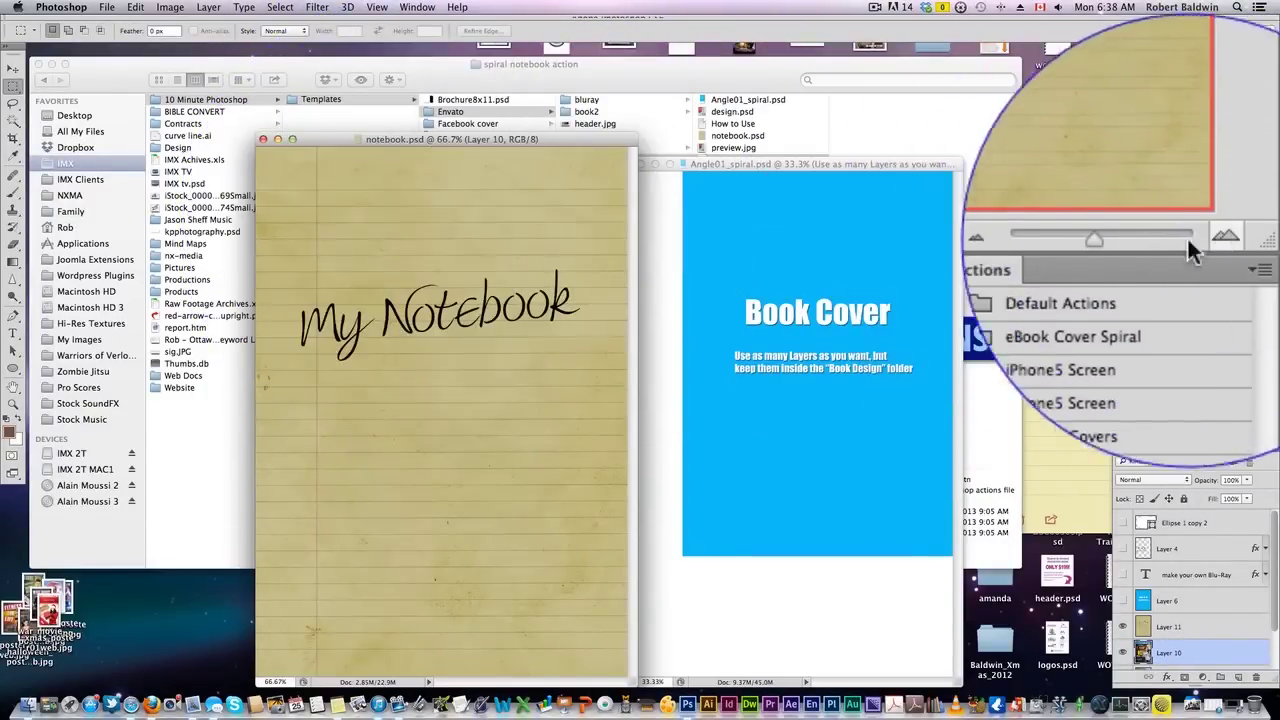
# - Load the Spiral Book 1.atn action set and select its Angle01_spiral action
pyautogui.click(1265, 250)
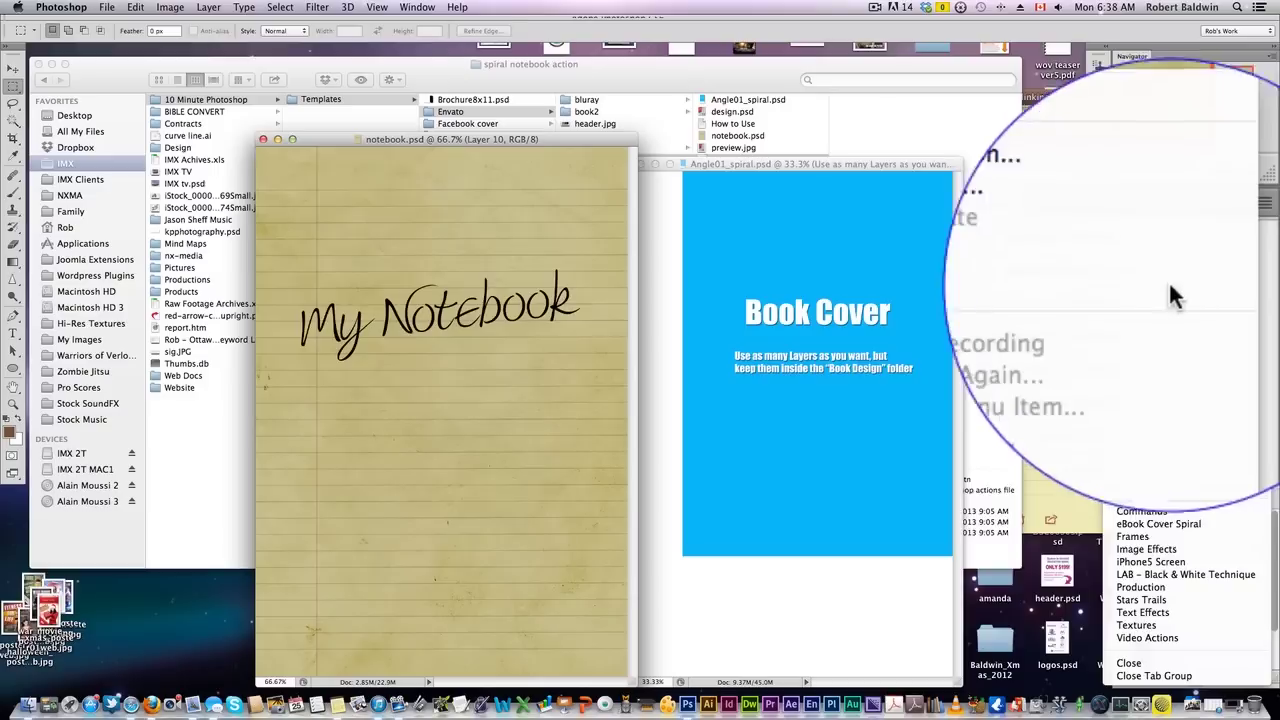
pyautogui.click(1052, 458)
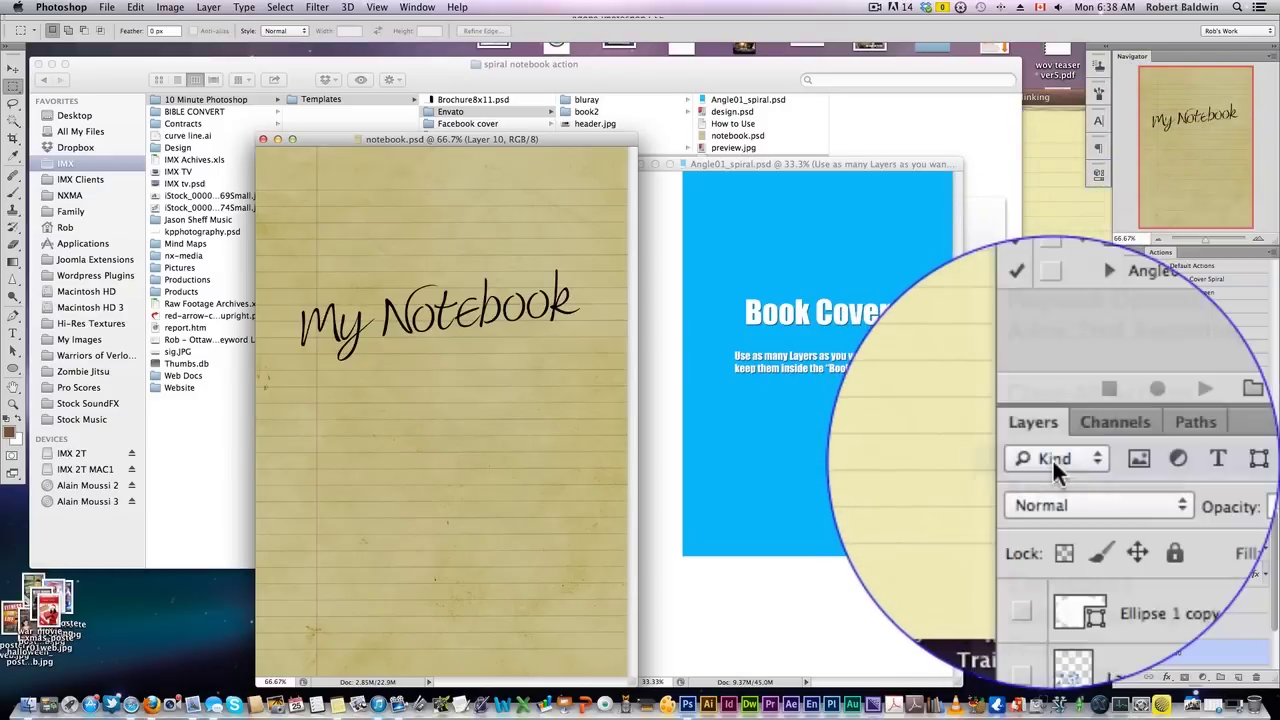
pyautogui.click(969, 230)
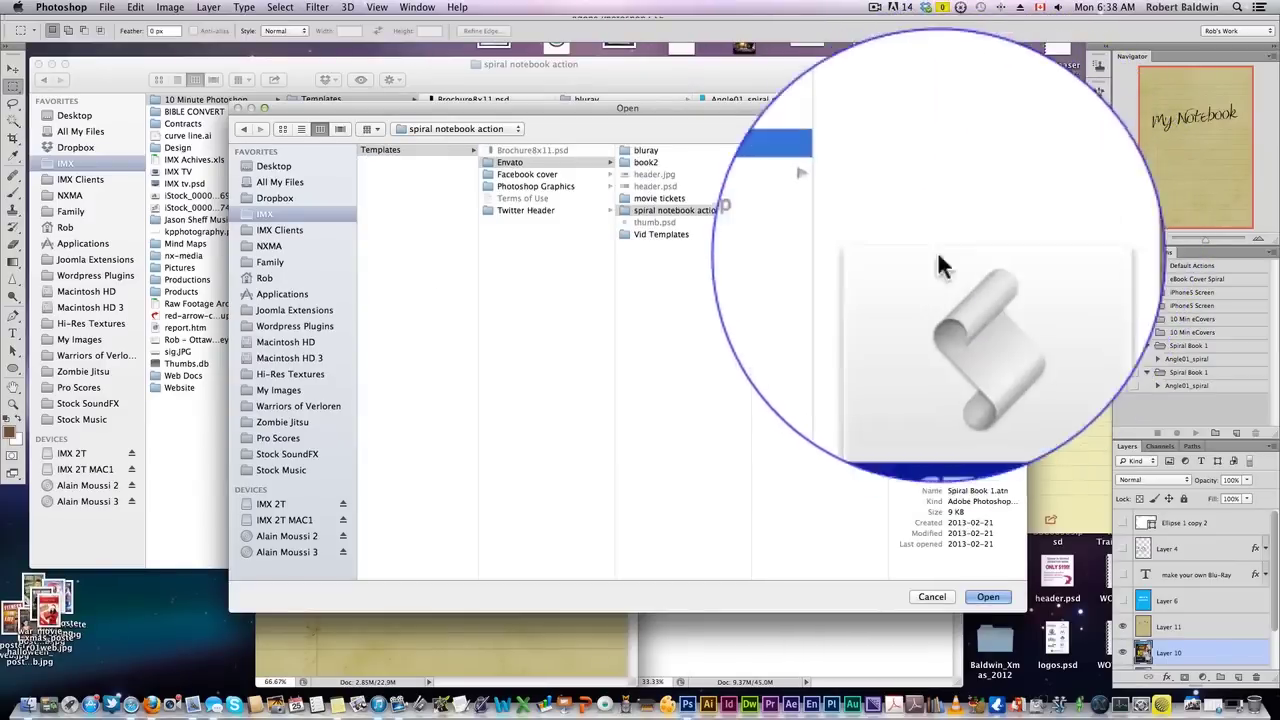
pyautogui.click(987, 596)
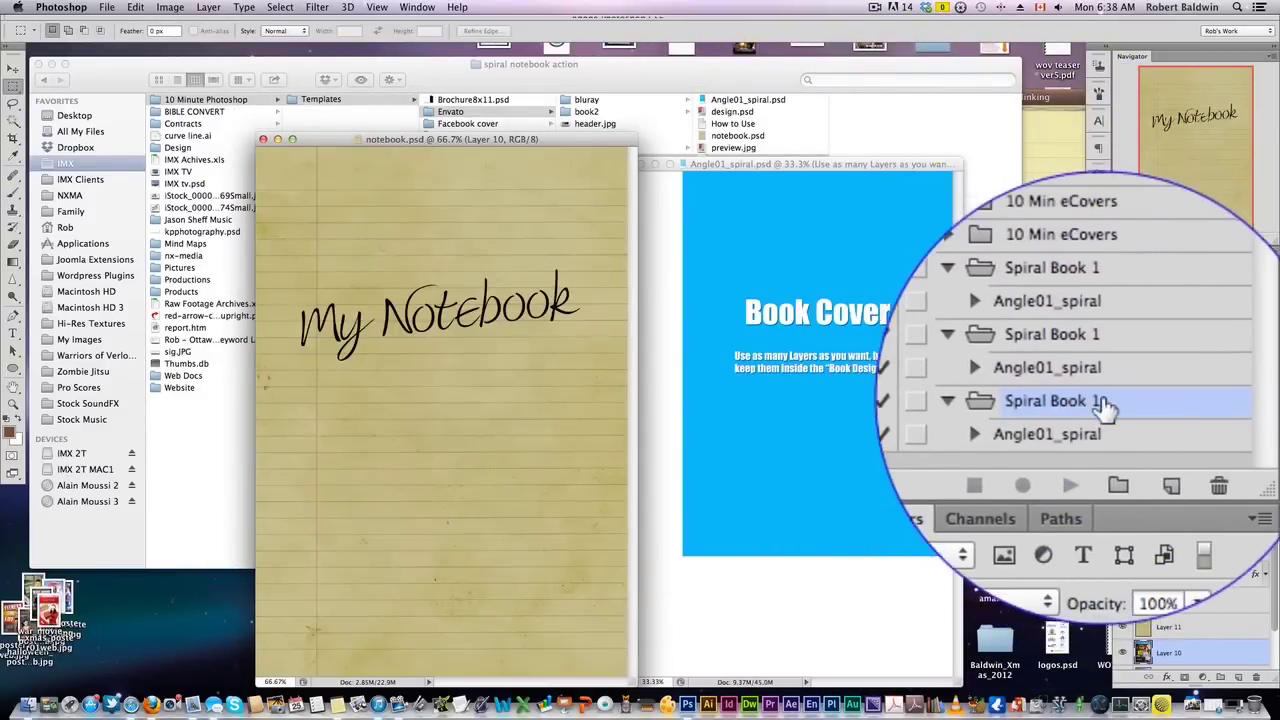
pyautogui.click(1060, 410)
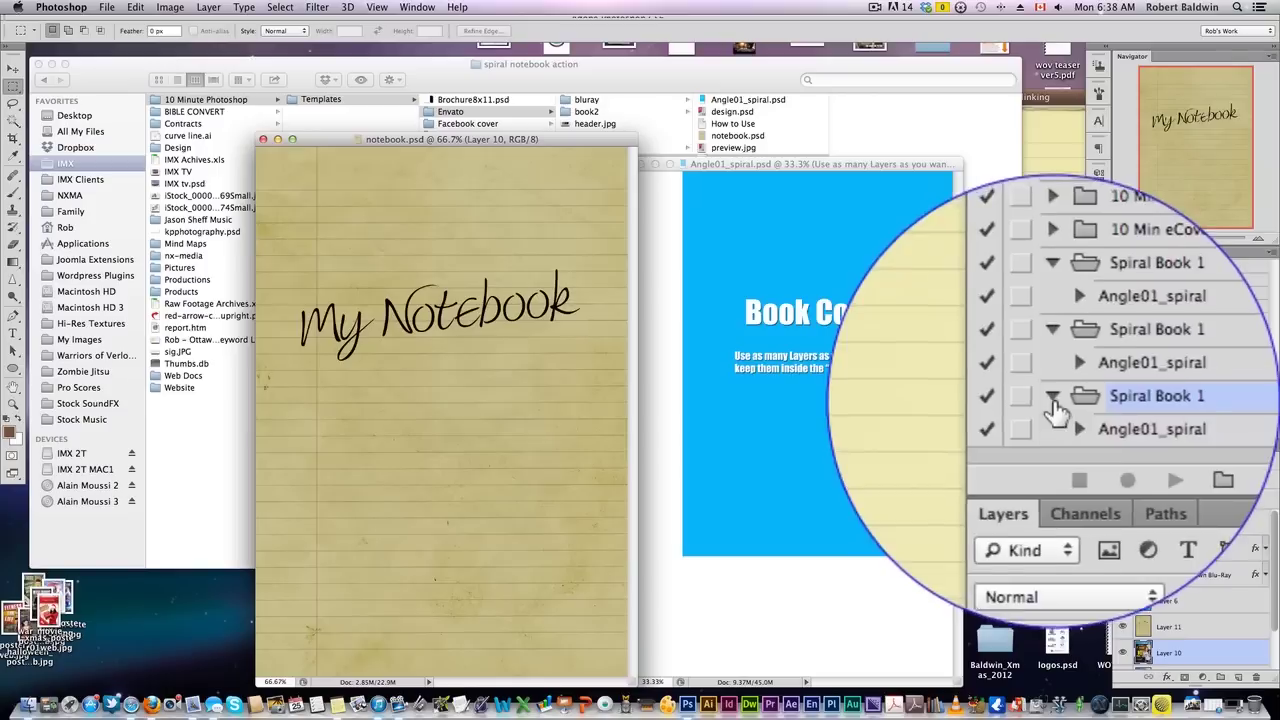
pyautogui.click(1060, 405)
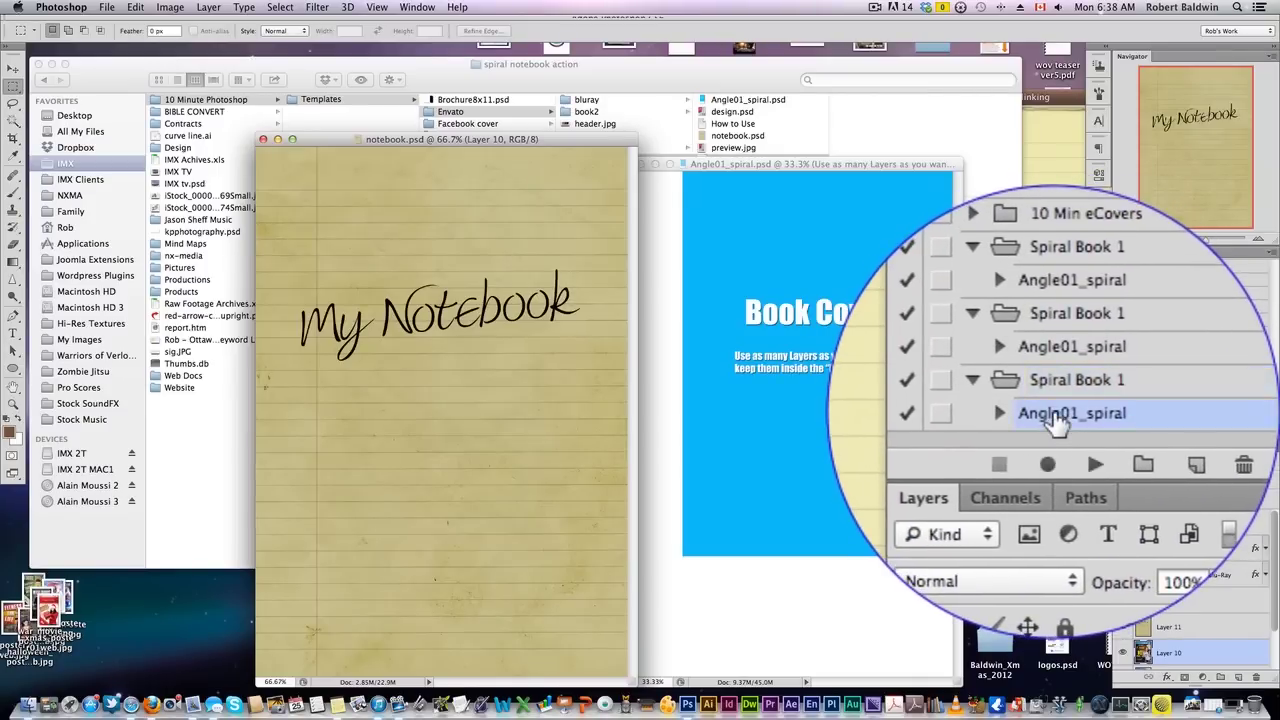
# - Arrange the notebook and Angle01_spiral windows, briefly hiding the Book Design group to preview the book
pyautogui.moveTo(545, 139); pyautogui.dragTo(415, 112)
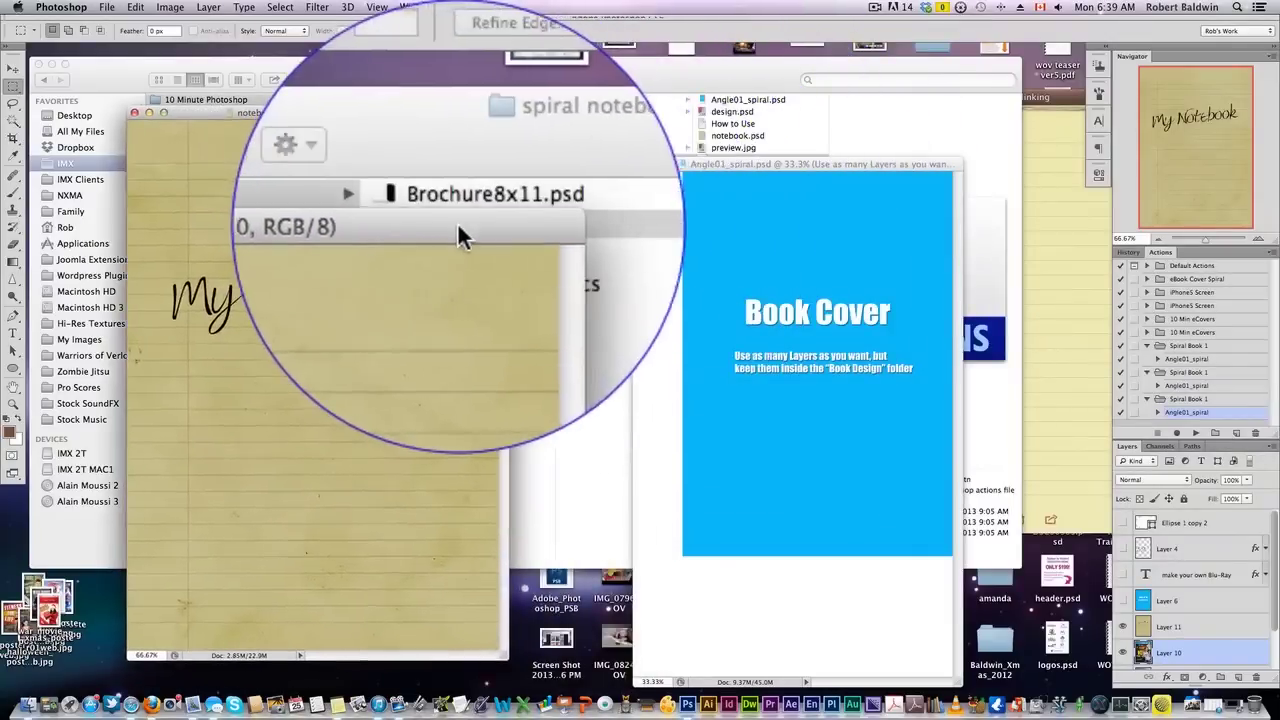
pyautogui.moveTo(816, 165); pyautogui.dragTo(744, 222)
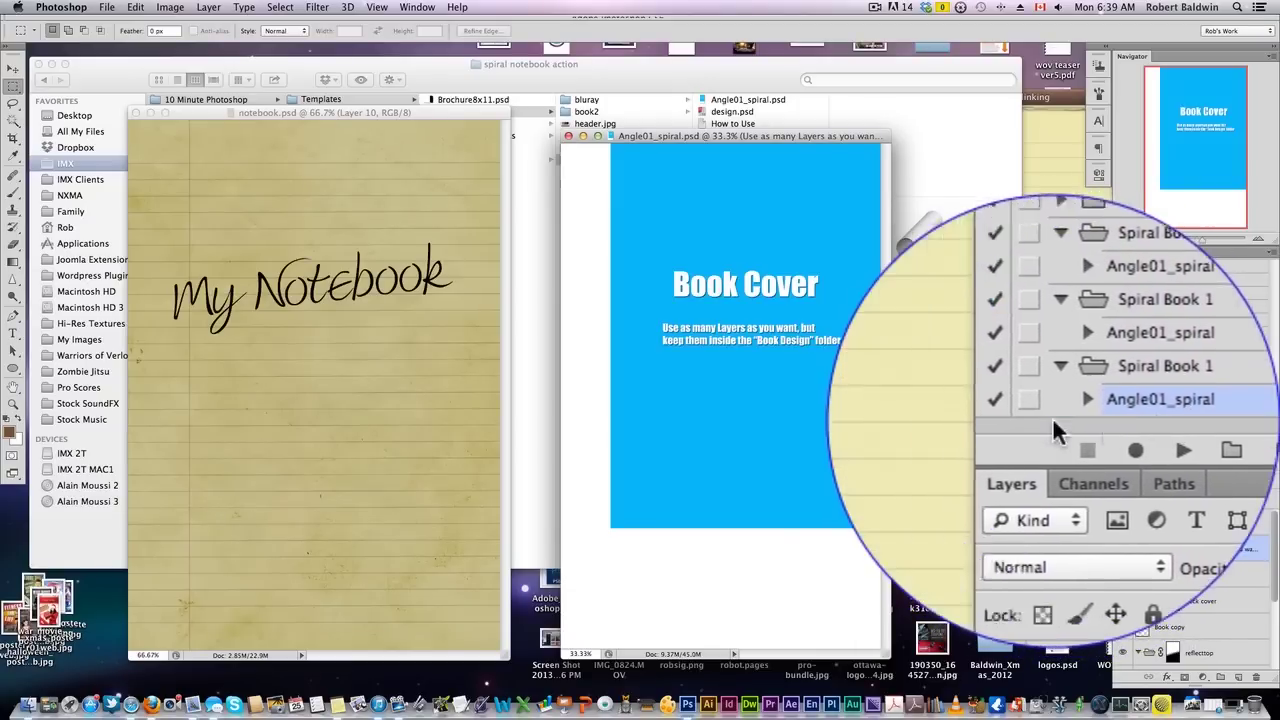
pyautogui.moveTo(751, 222)
pyautogui.mouseDown()
pyautogui.moveTo(765, 222)
pyautogui.moveTo(739, 228)
pyautogui.mouseUp()
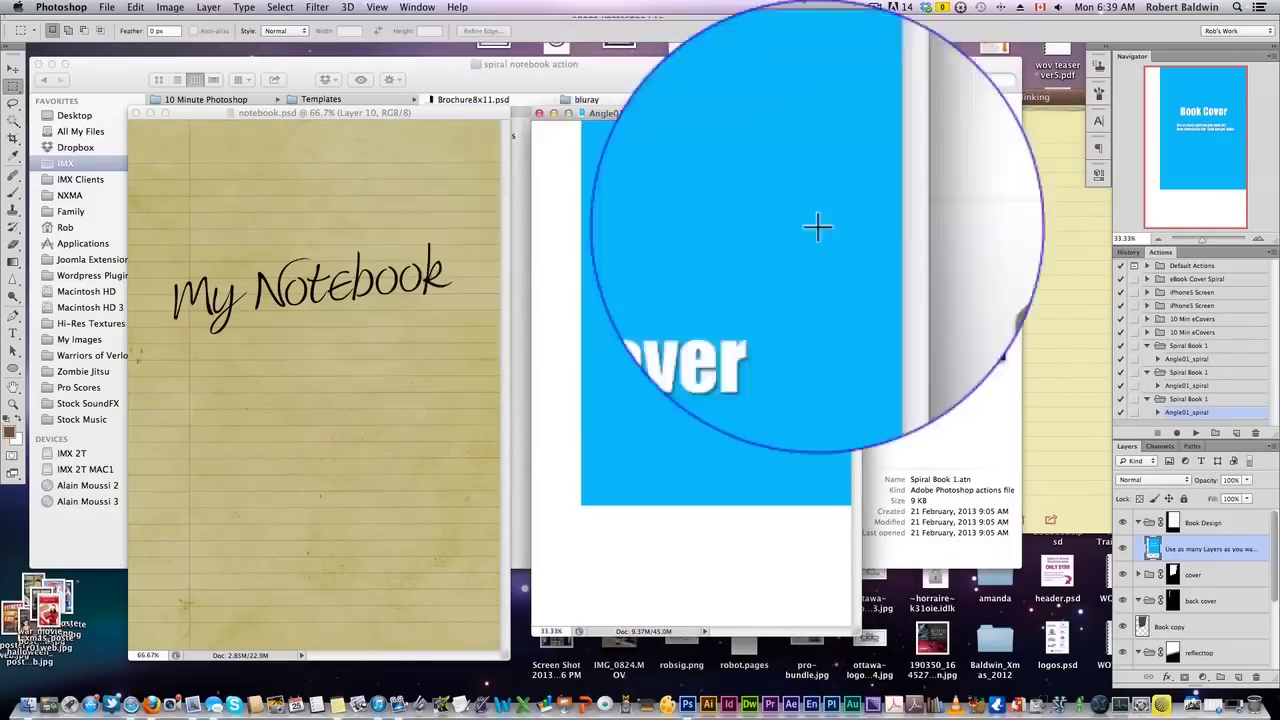
pyautogui.click(1138, 521)
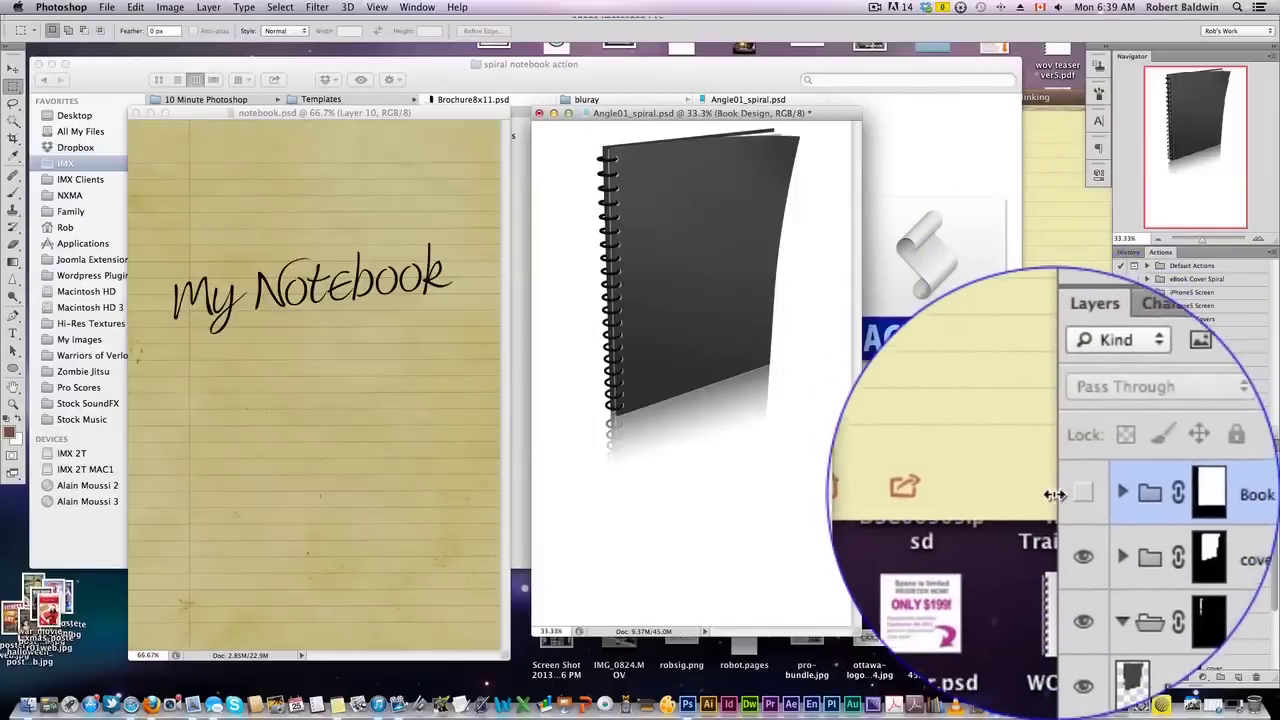
pyautogui.click(1057, 503)
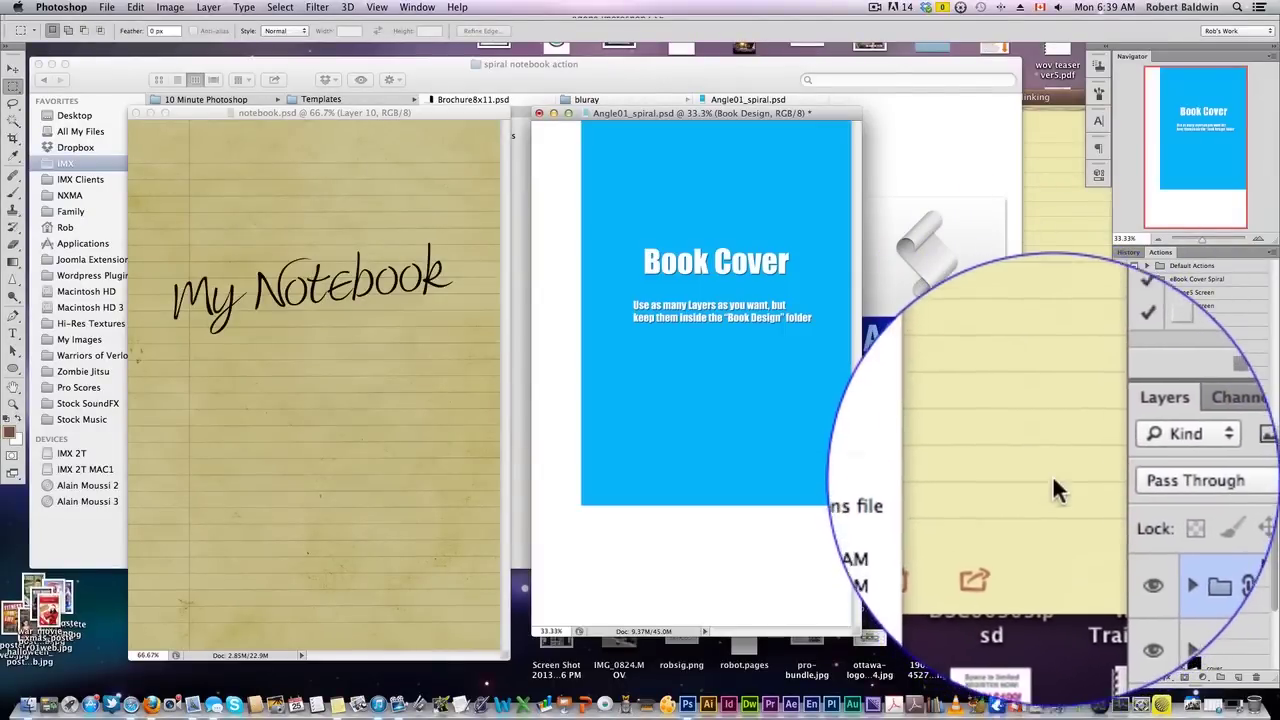
# - With the Move tool, make notebook.psd active and hide Layer 11
pyautogui.press('v')
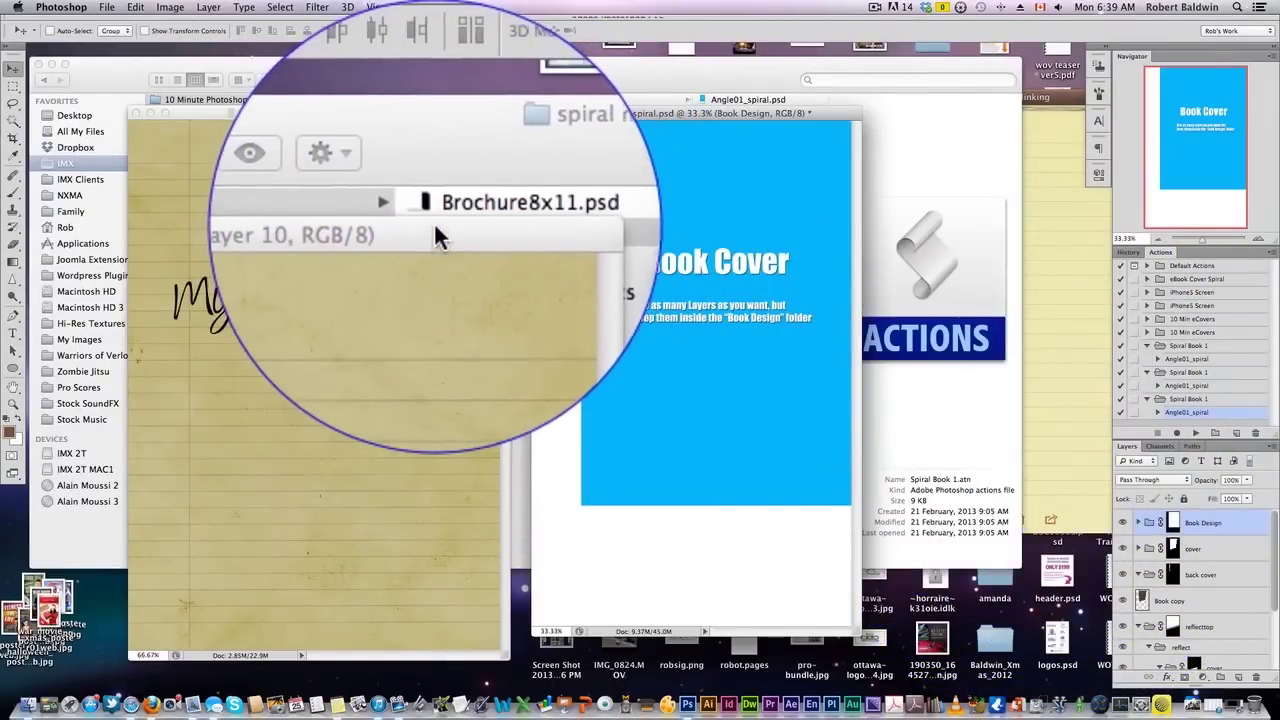
pyautogui.click(434, 113)
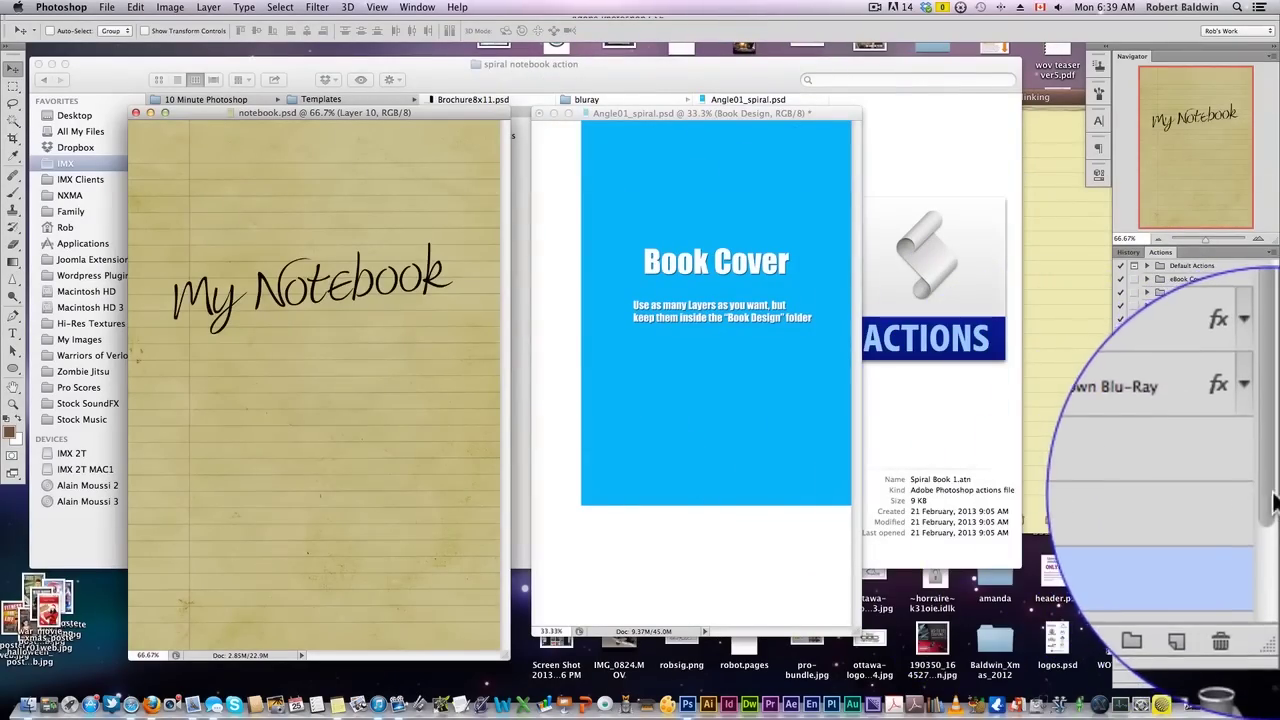
pyautogui.click(1055, 505)
# - Hide Layer 10 and copy the Logo cover (Layer 8) into Angle01_spiral.psd
pyautogui.click(1057, 528)
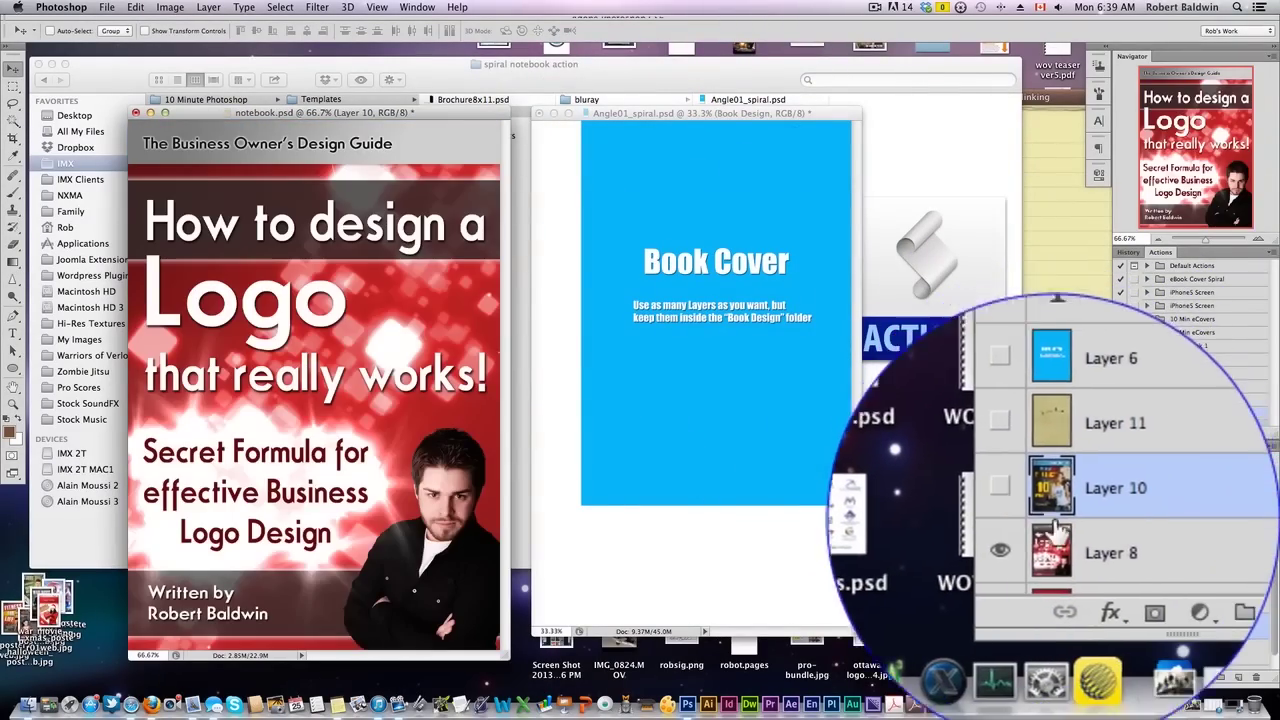
pyautogui.click(1052, 556)
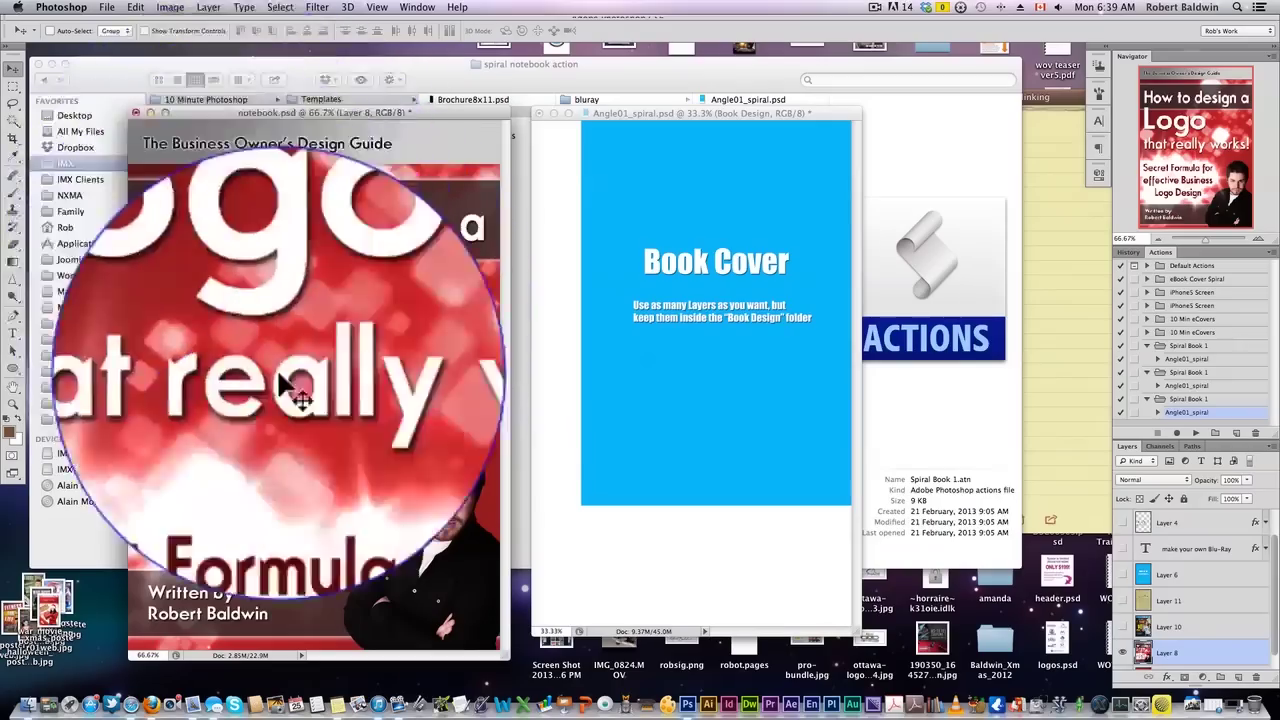
pyautogui.moveTo(250, 332); pyautogui.dragTo(672, 385)
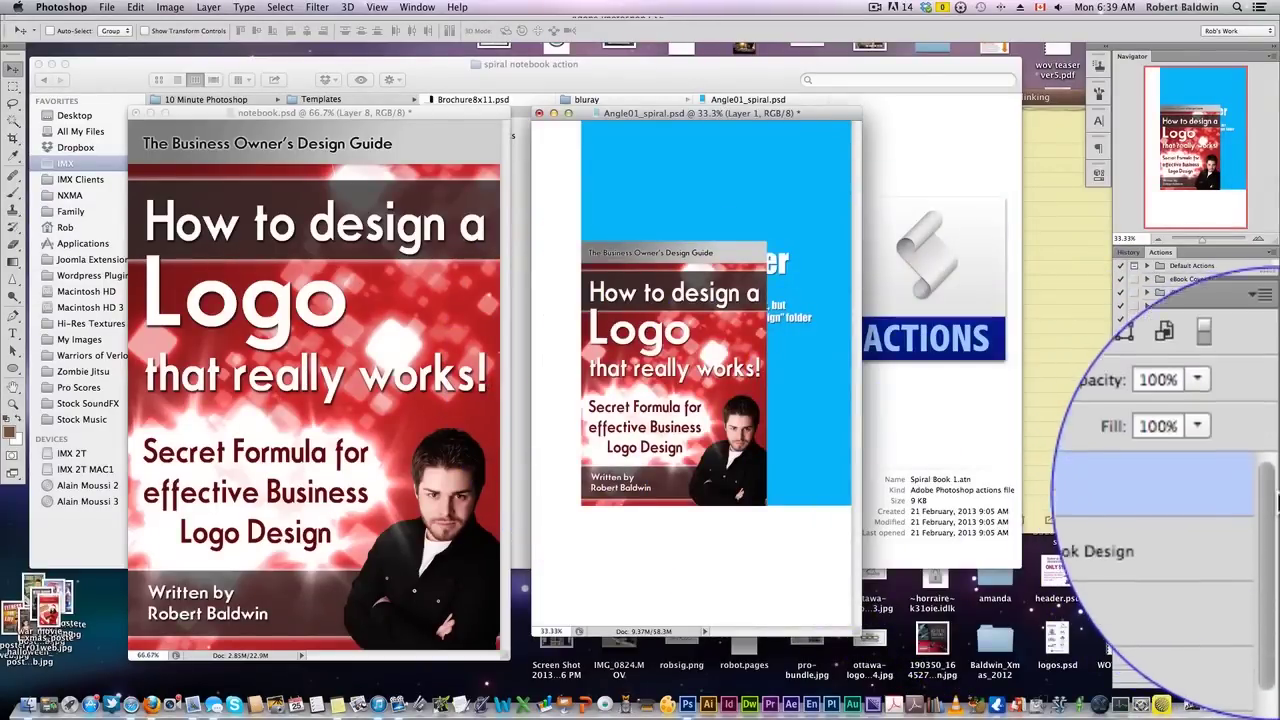
# - Move Layer 1 into the Book Design group and scale it to about 146%
pyautogui.click(1058, 498)
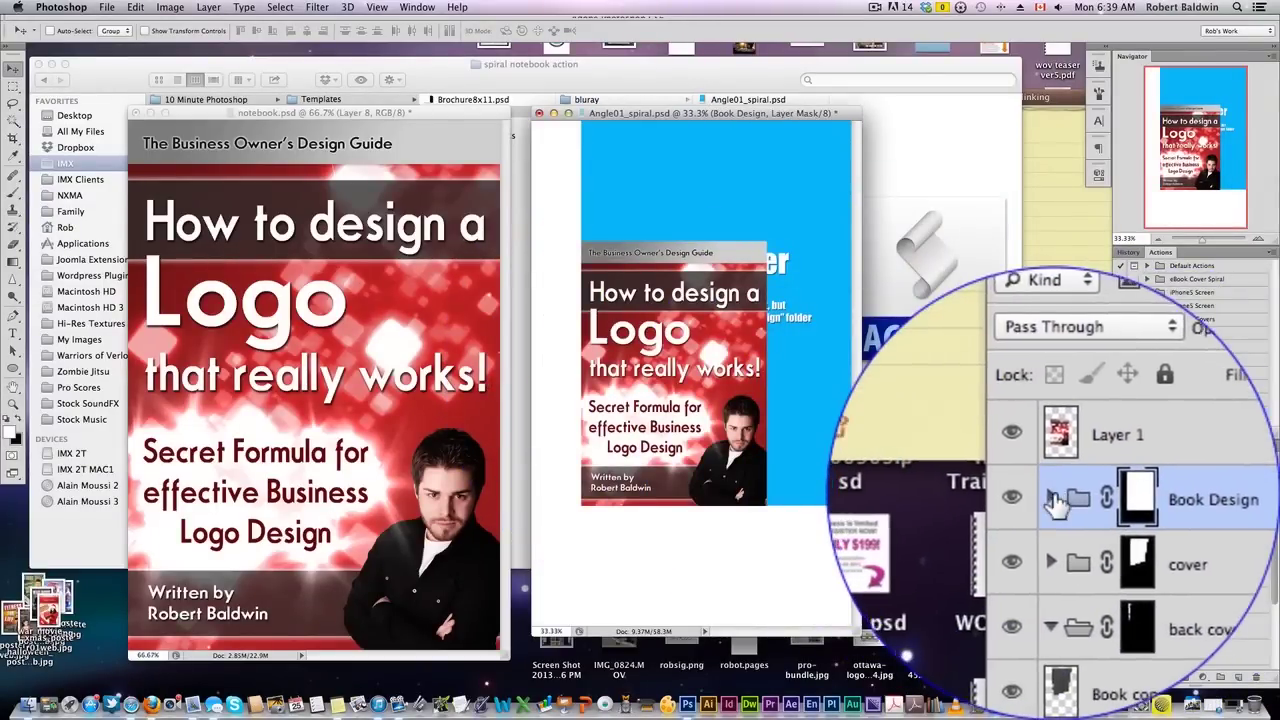
pyautogui.moveTo(1165, 503); pyautogui.dragTo(1143, 491)
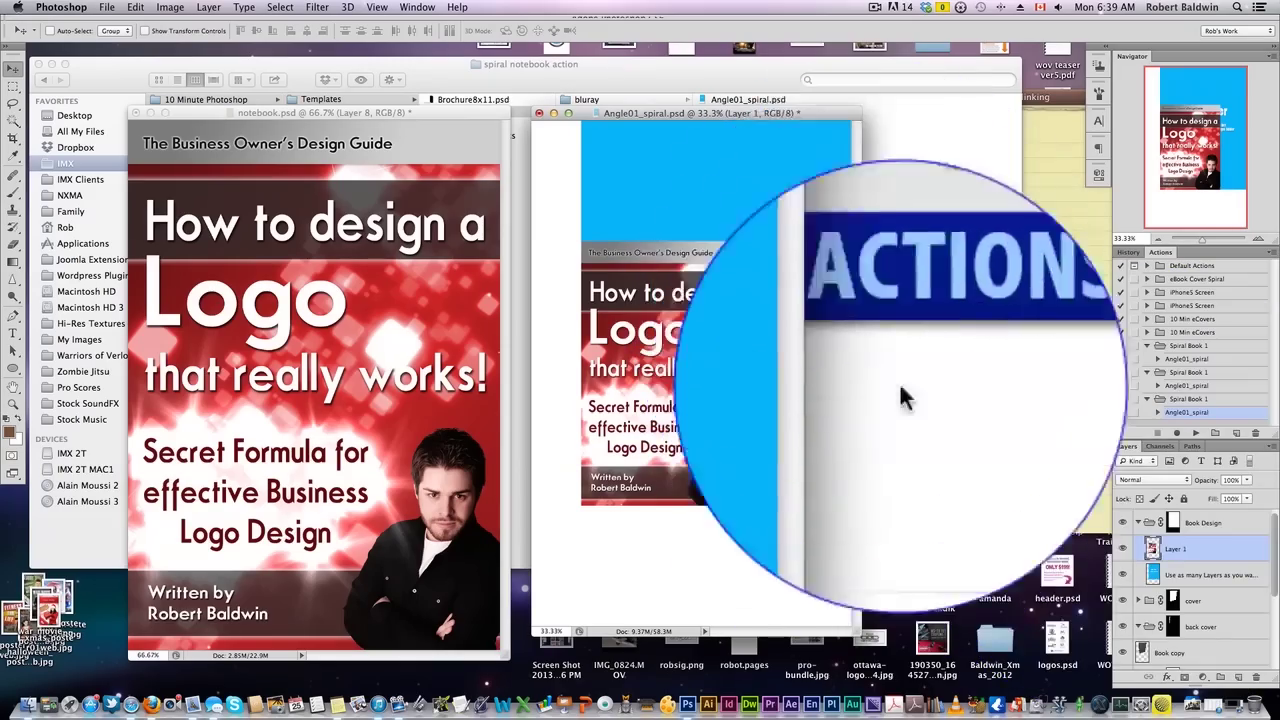
pyautogui.press('super+t')
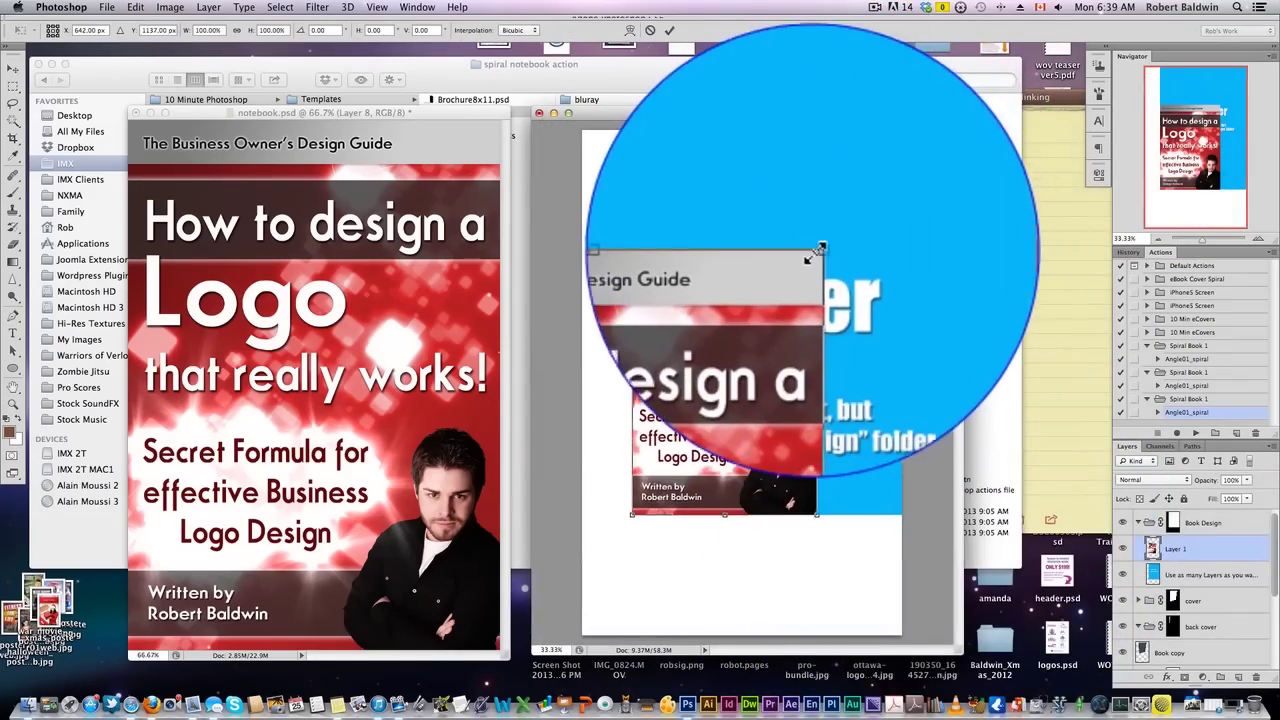
pyautogui.moveTo(815, 250); pyautogui.dragTo(895, 235)
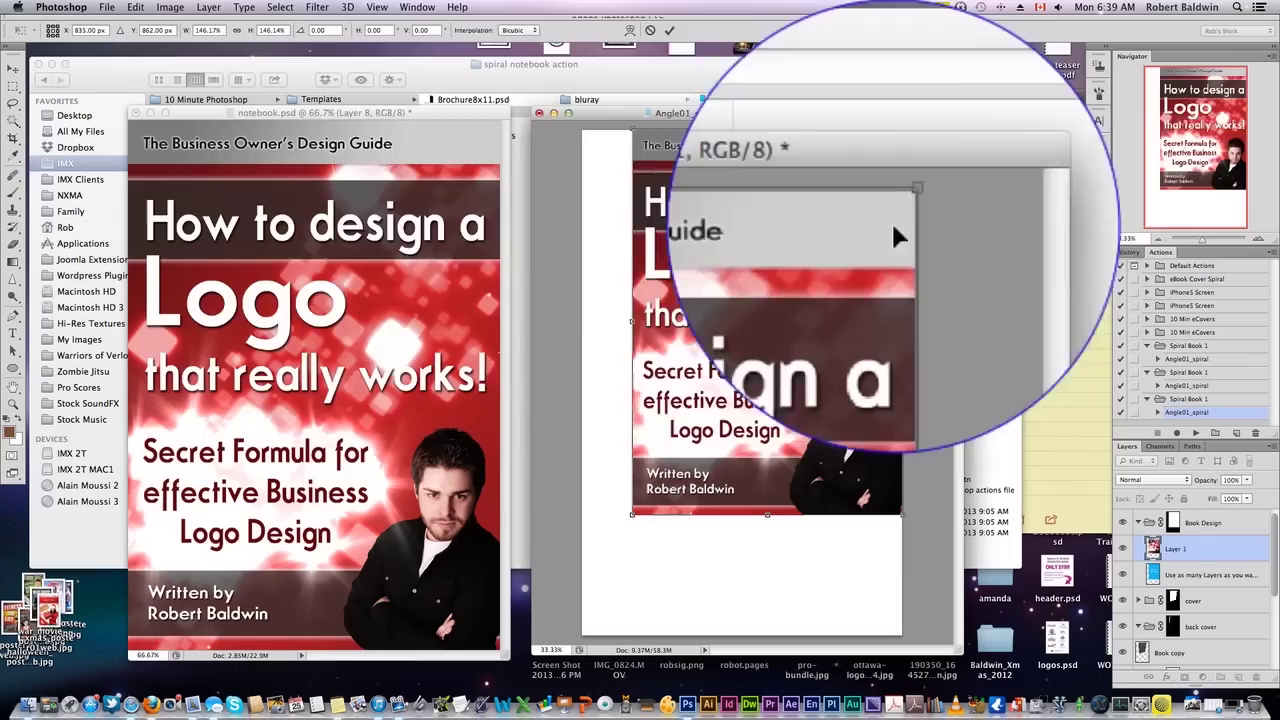
pyautogui.press('Return')
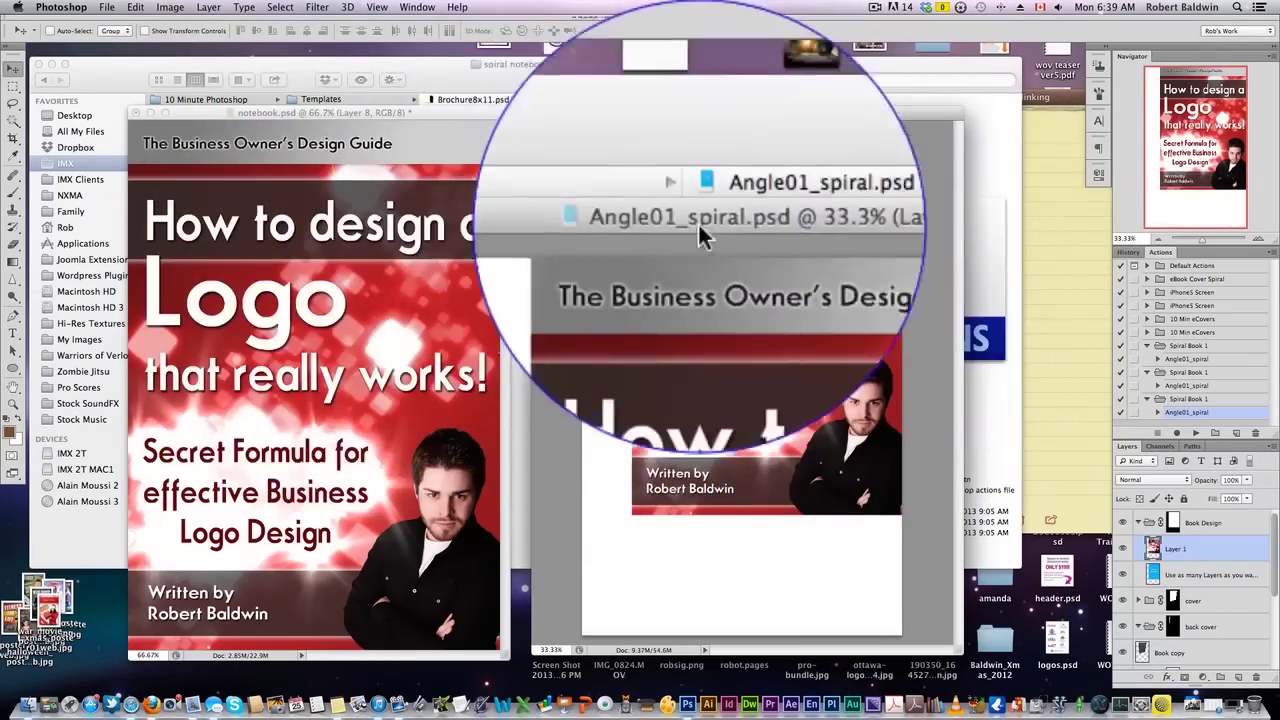
# - Close notebook.psd with Don't Save and bring Angle01_spiral back to the front
pyautogui.moveTo(700, 113); pyautogui.dragTo(740, 113)
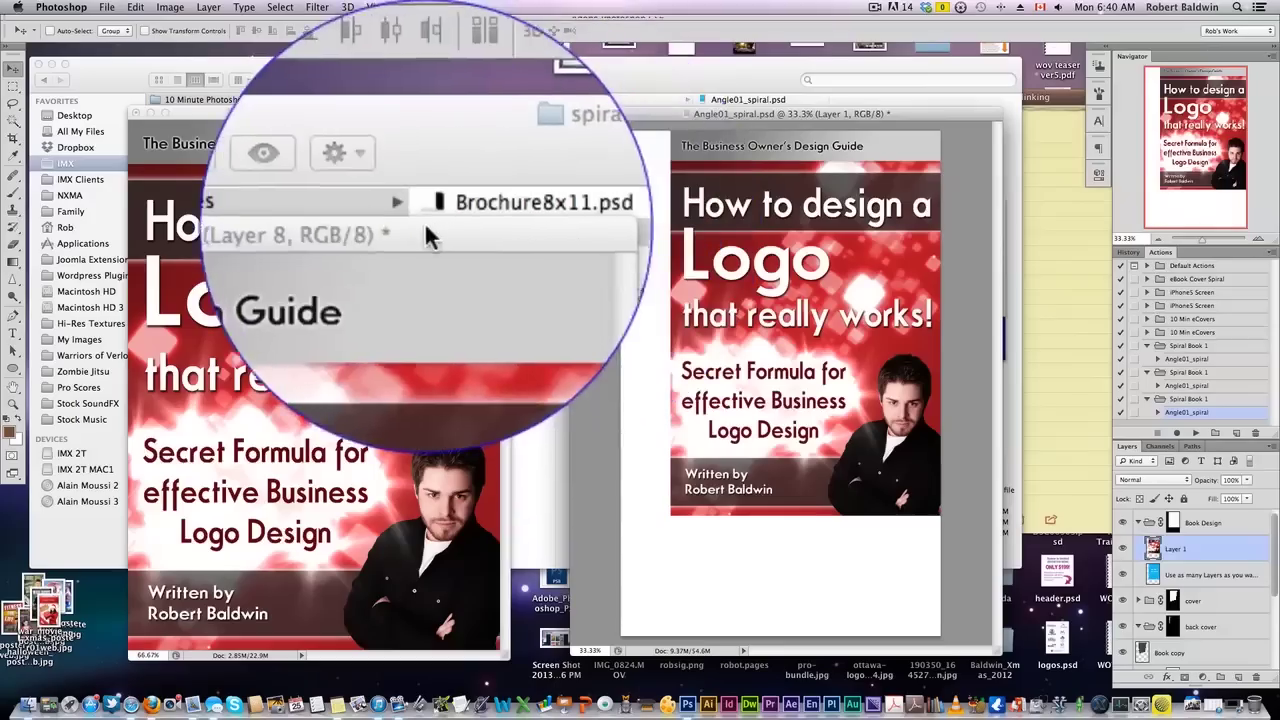
pyautogui.moveTo(435, 222); pyautogui.dragTo(400, 222)
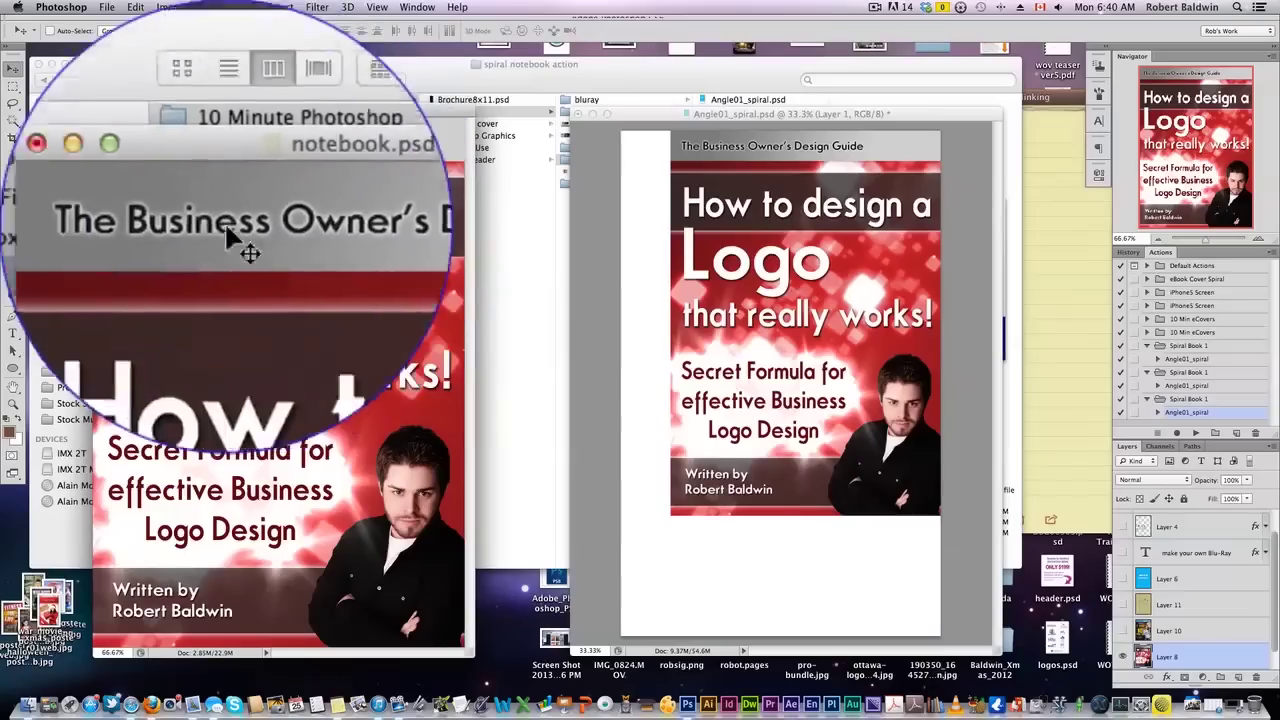
pyautogui.click(96, 108)
pyautogui.click(590, 242)
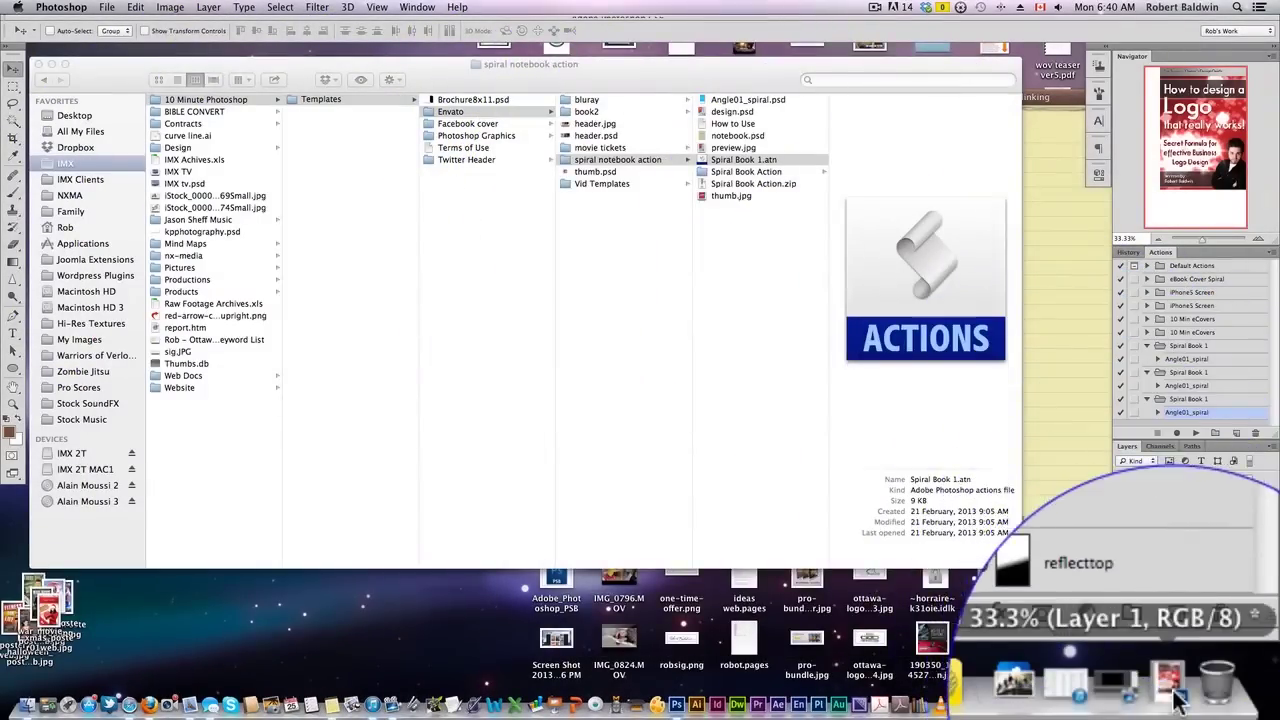
pyautogui.click(1172, 688)
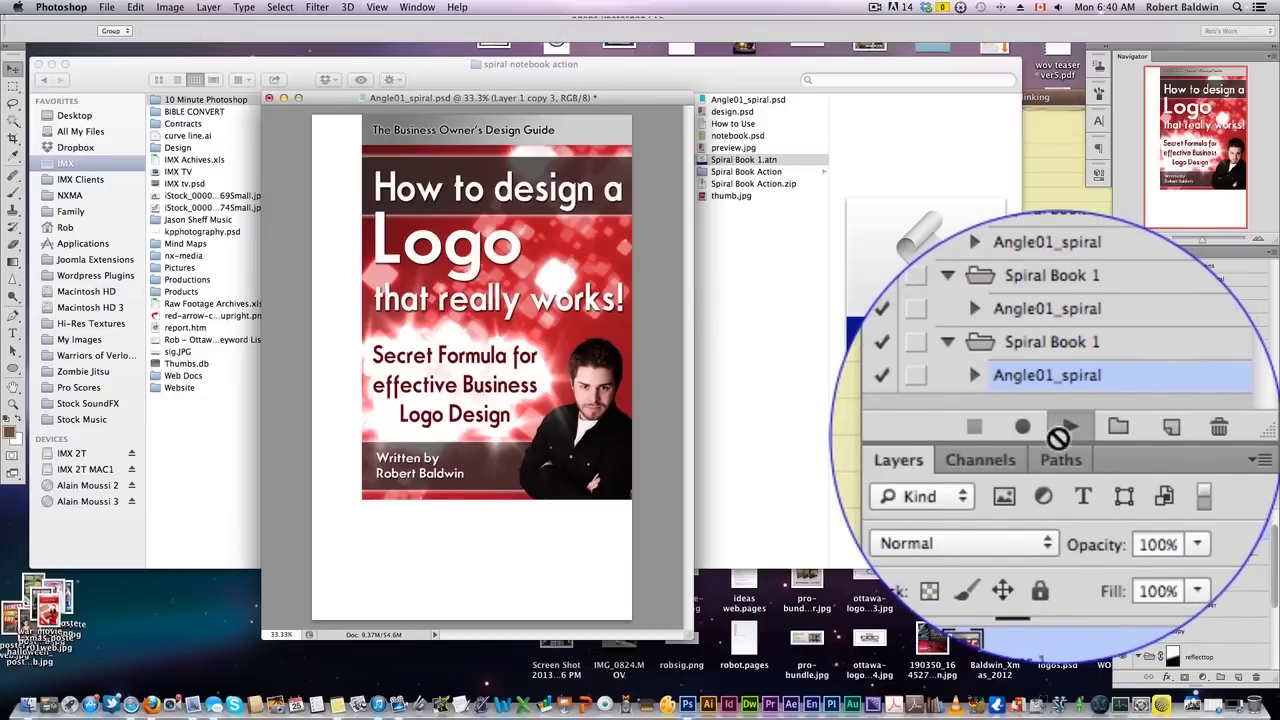
# - Play the Angle01_spiral action to build the 3D spiral book with reflection
pyautogui.click(1068, 430)
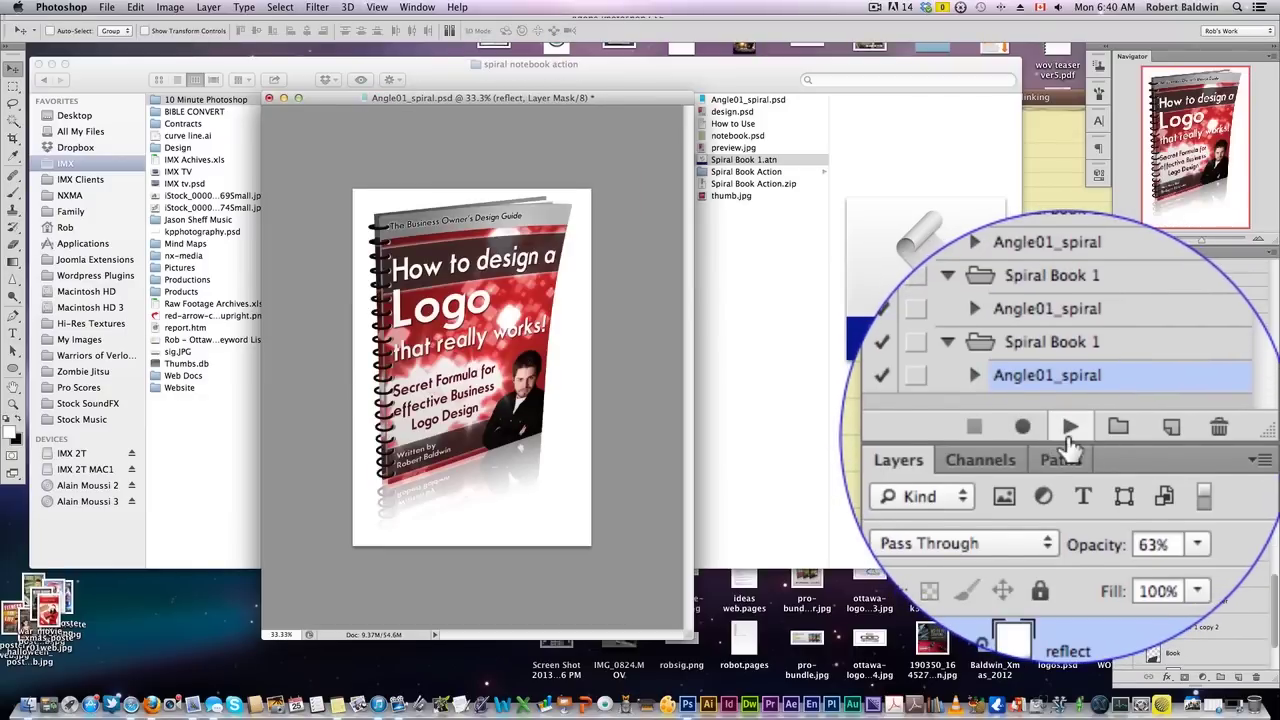